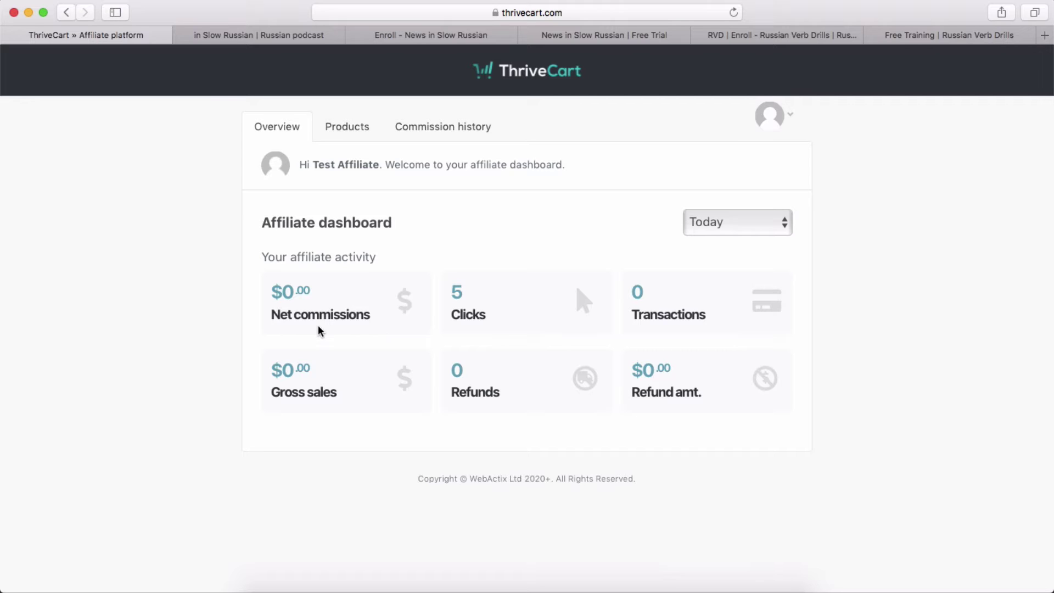
Check the dashboard's reporting period options and open the News in Slow Russian - Affiliate product
left_click(754, 225)
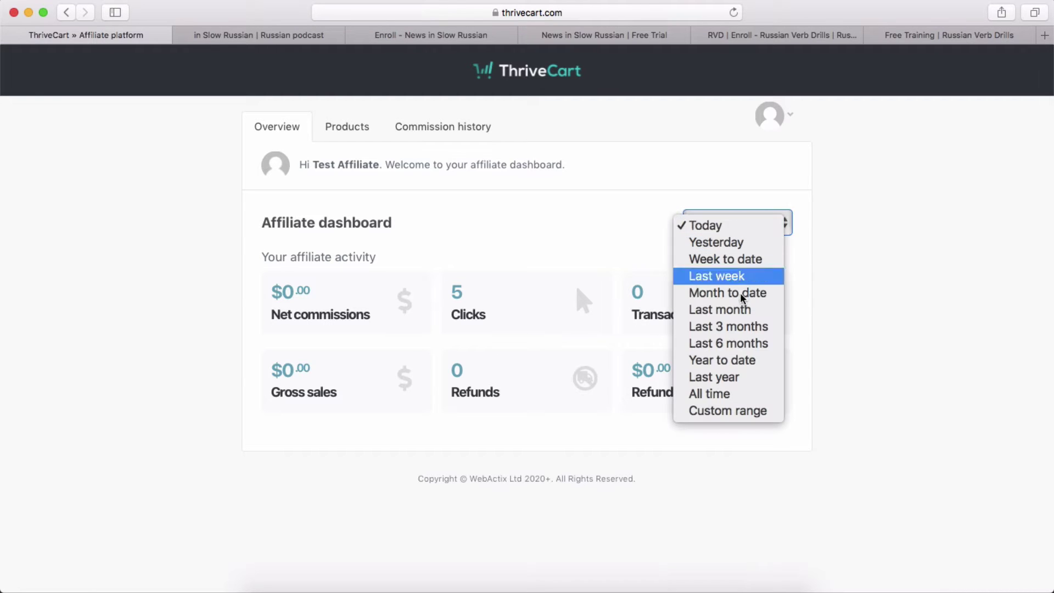
left_click(843, 340)
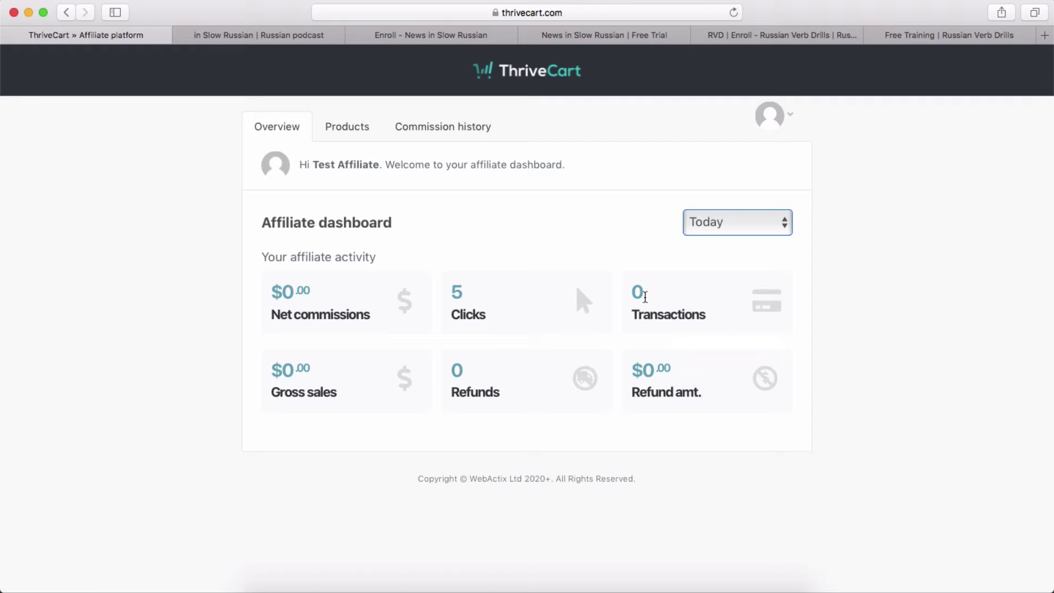
left_click(339, 135)
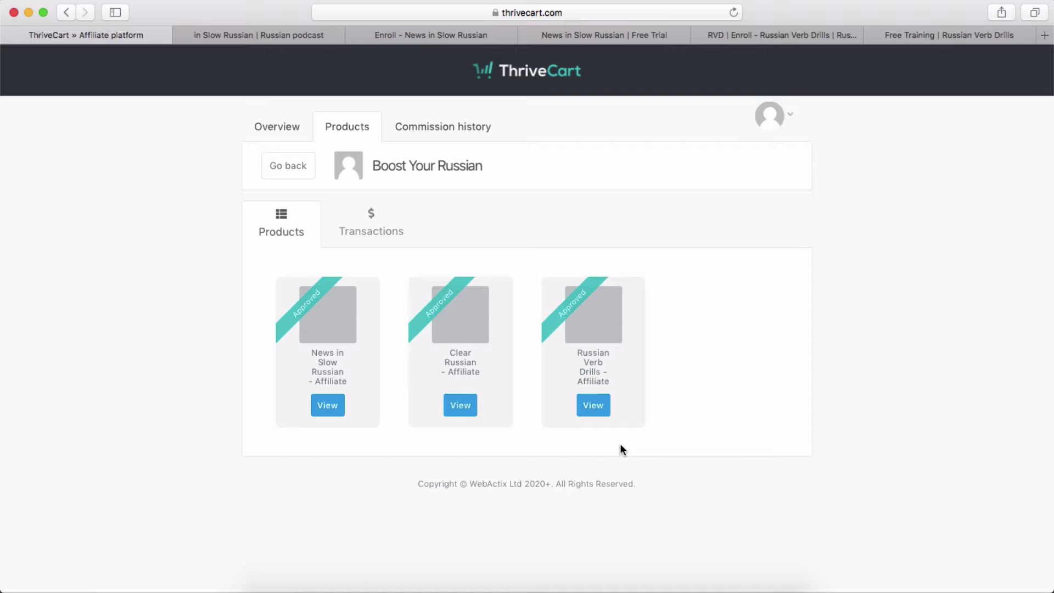
left_click(319, 402)
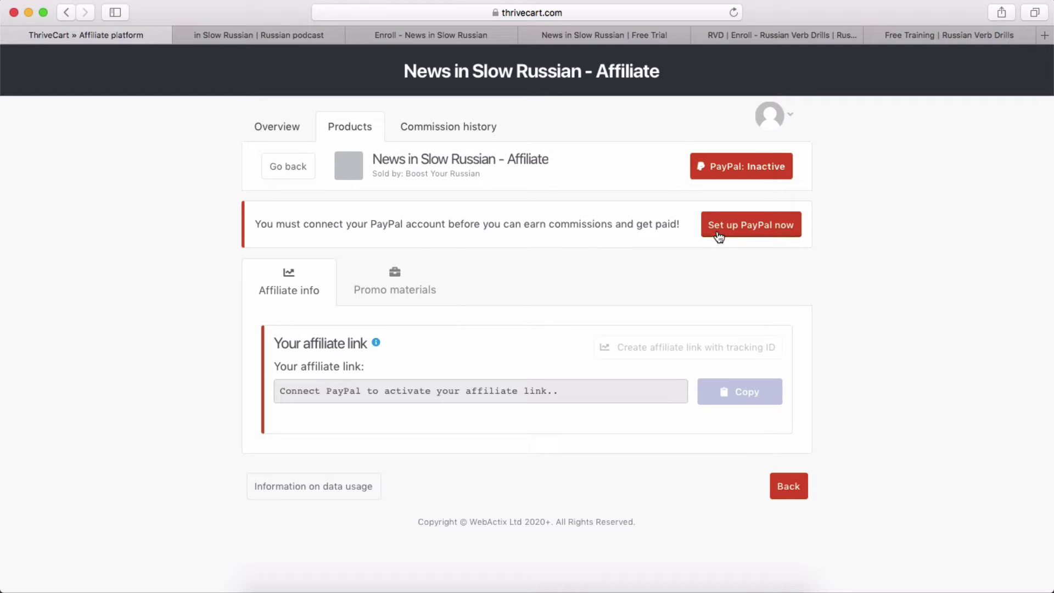
View the PayPal connection page for commission payouts and return to the product's affiliate links
left_click(750, 225)
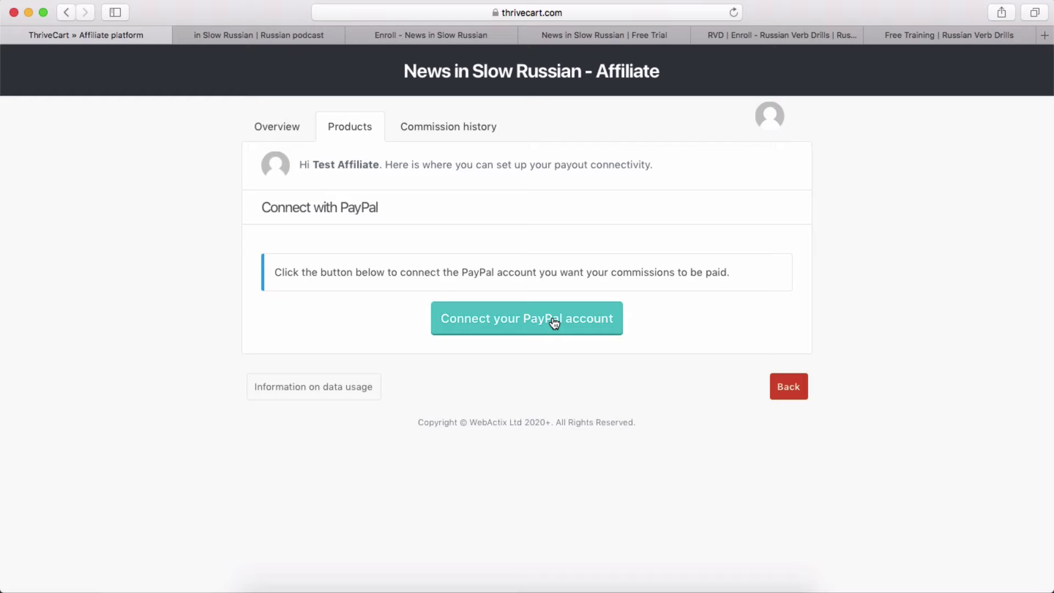
left_click(784, 389)
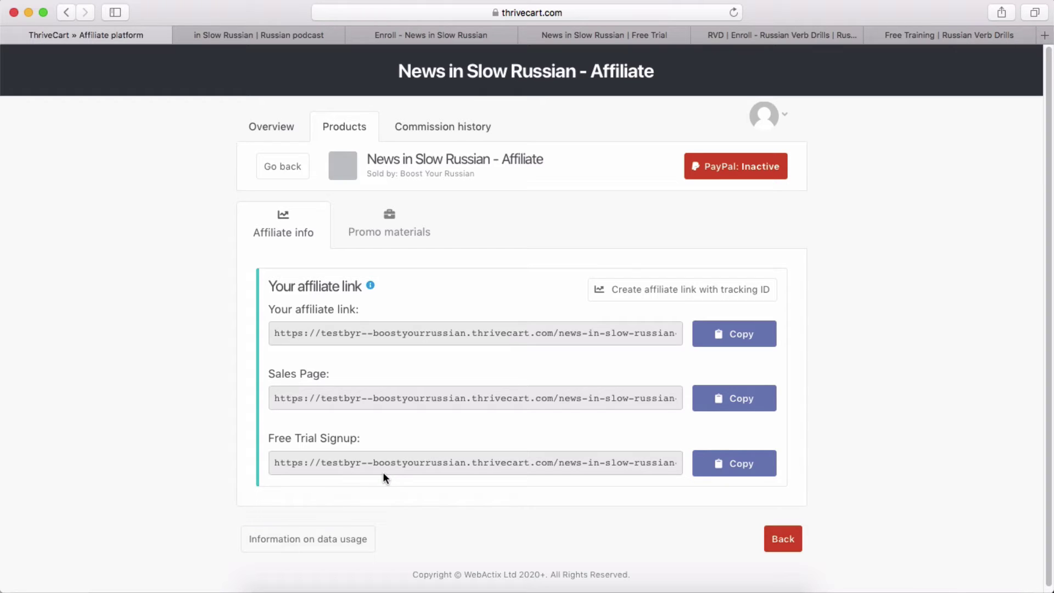
scroll(467, 470, "down", 1)
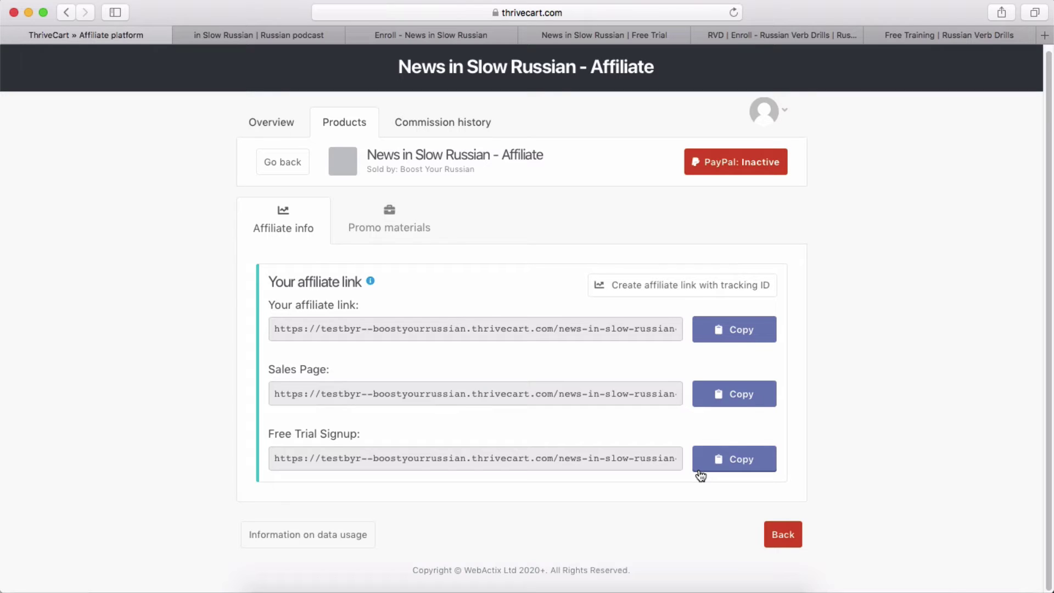
Look through the News in Slow Russian podcast home page that the main affiliate link promotes
left_click(224, 31)
scroll(427, 350, "down", 5)
scroll(428, 350, "down", 5)
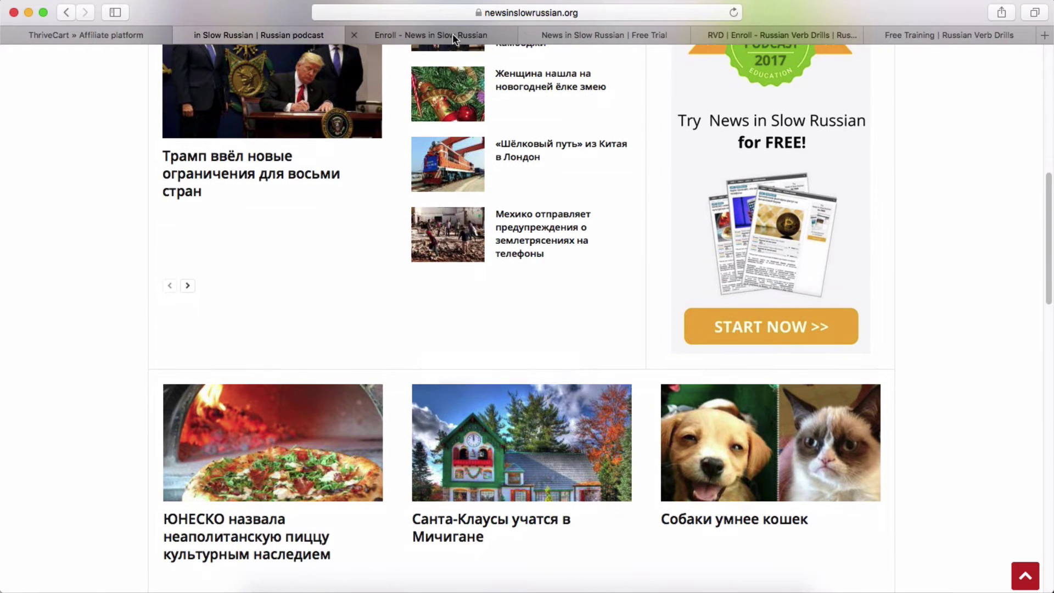
Look through the News in Slow Russian enrollment sales page, including its introductory video and opening sections
left_click(451, 34)
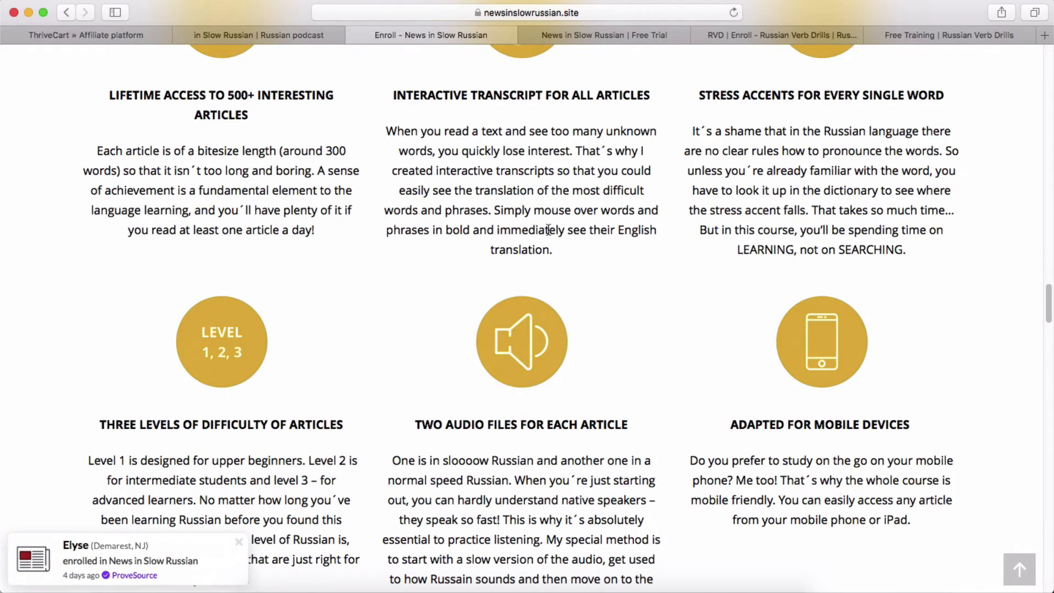
scroll(548, 230, "up", 10)
scroll(547, 228, "down", 8)
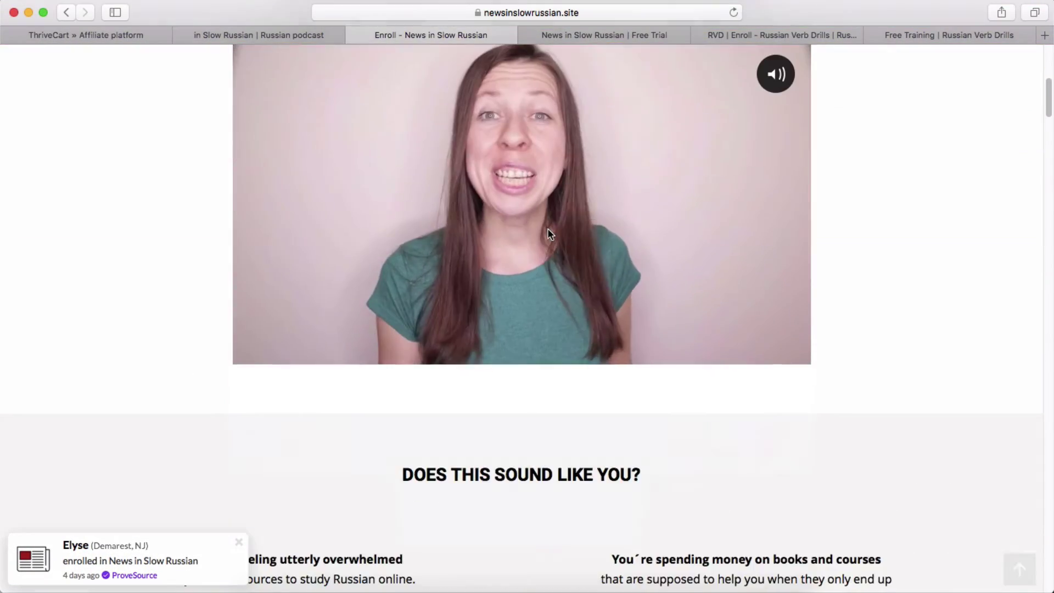
scroll(548, 229, "down", 6)
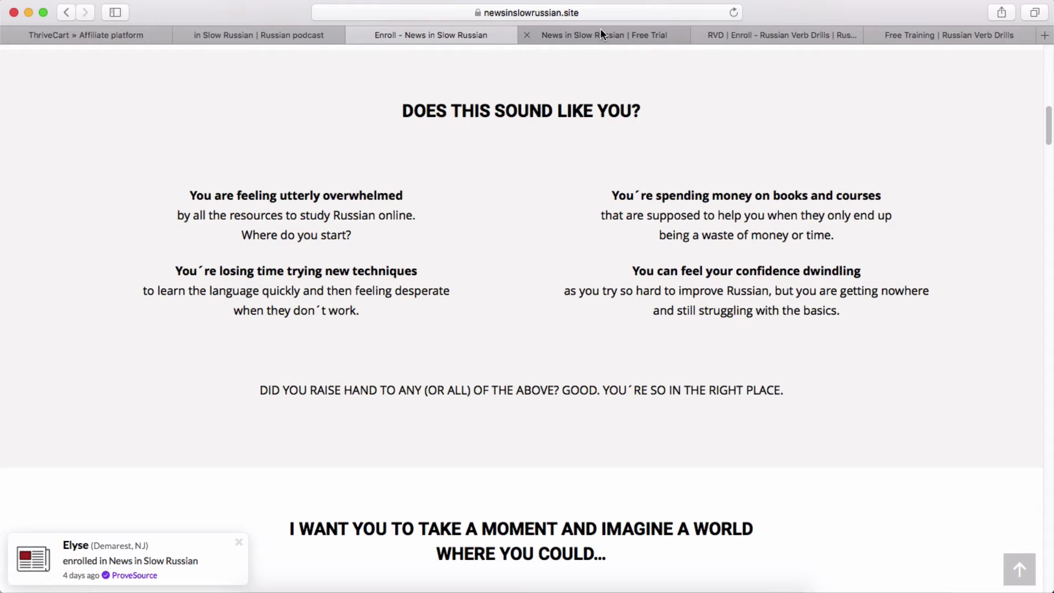
Examine the News in Slow Russian free trial page down to the testimonial, and return to the affiliate links
left_click(601, 33)
scroll(654, 293, "down", 3)
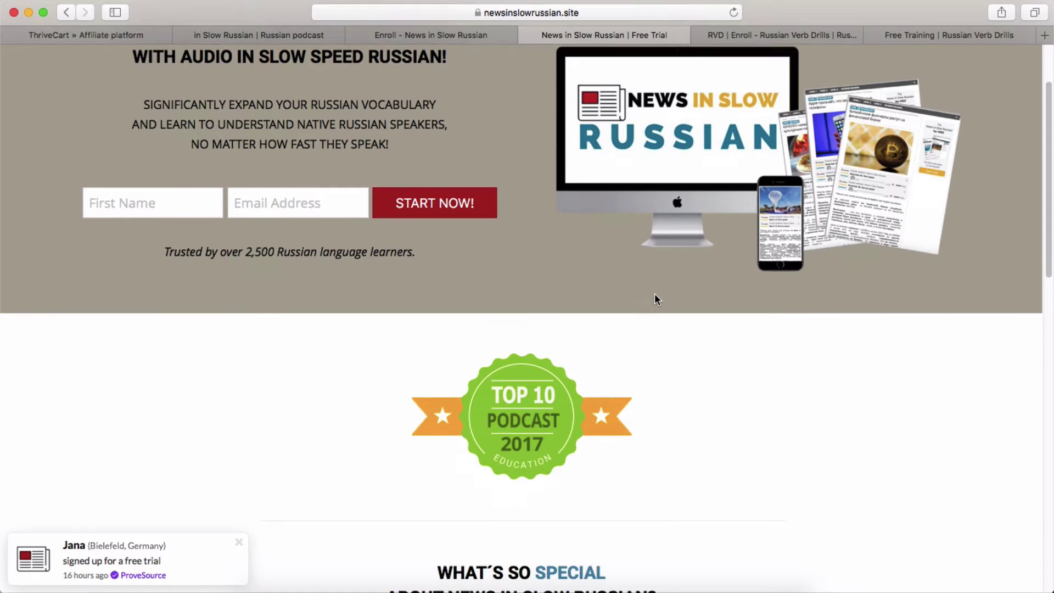
scroll(657, 300, "down", 5)
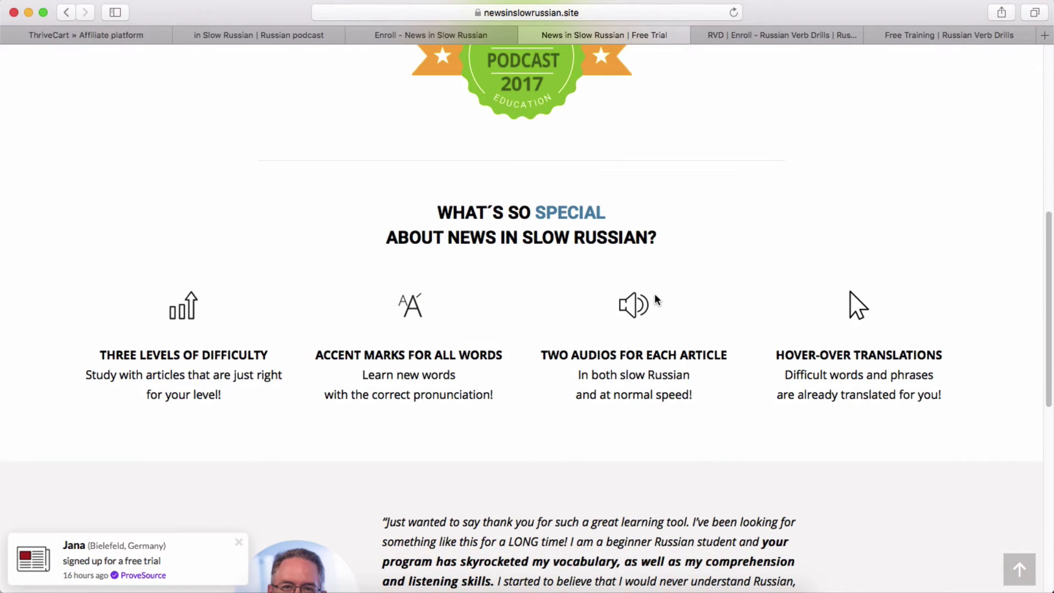
scroll(657, 300, "down", 5)
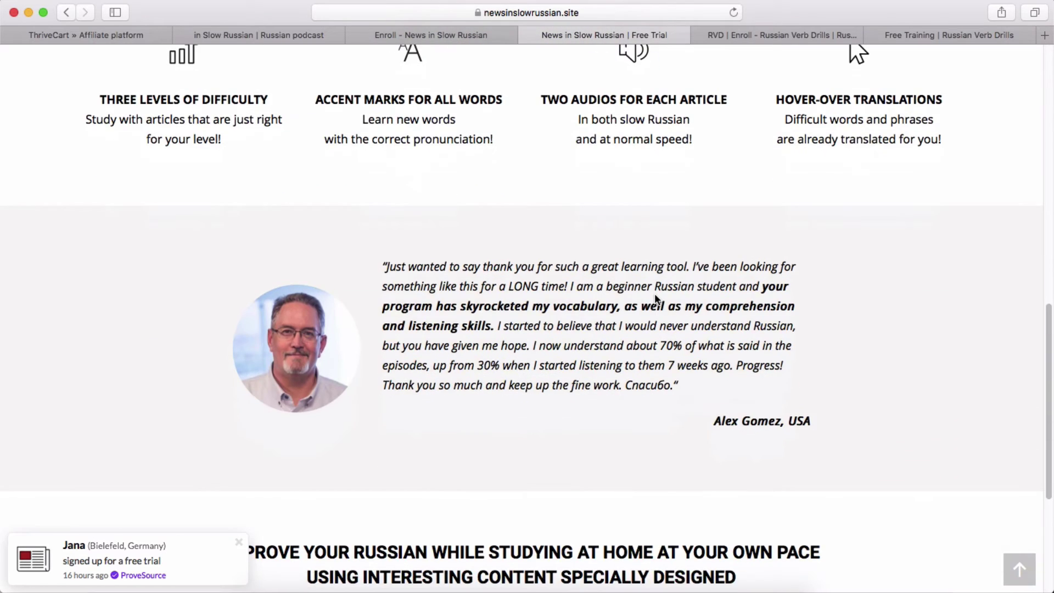
left_click(116, 38)
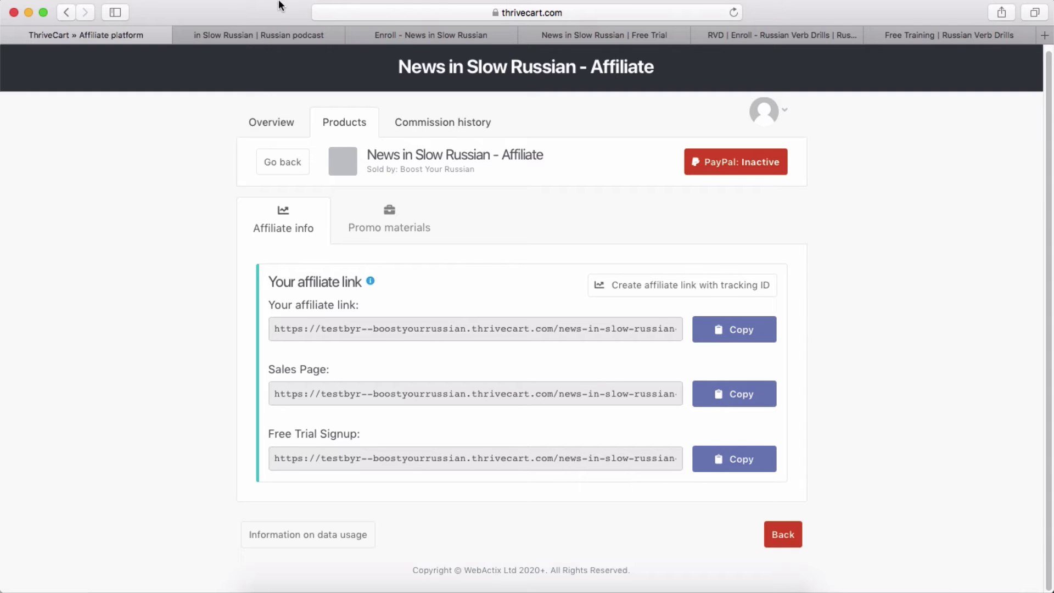
Examine the course features and payment options on the News in Slow Russian enrollment page
left_click(418, 37)
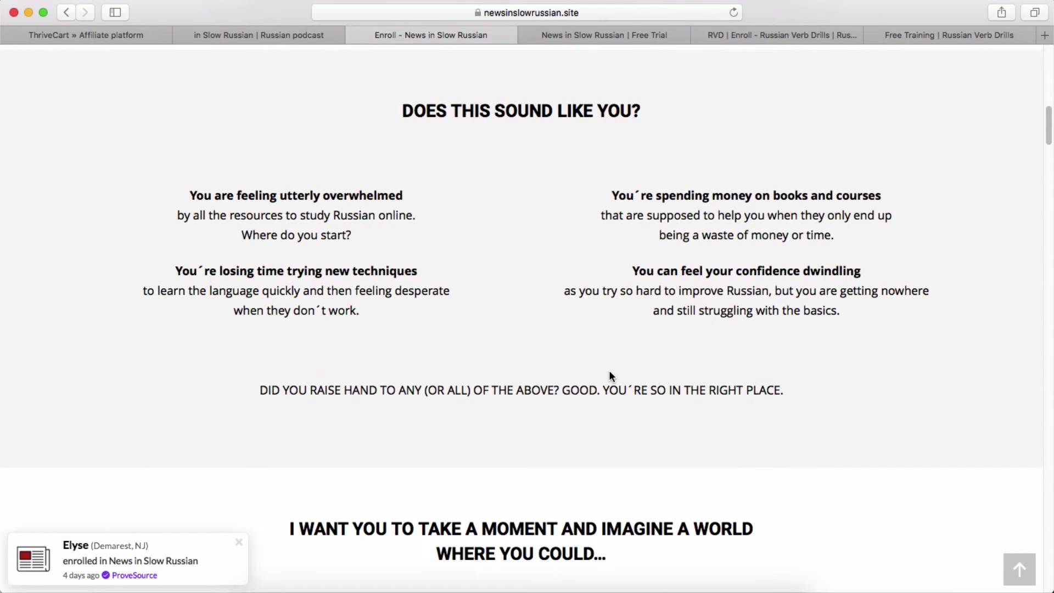
scroll(610, 370, "down", 20)
scroll(611, 374, "down", 15)
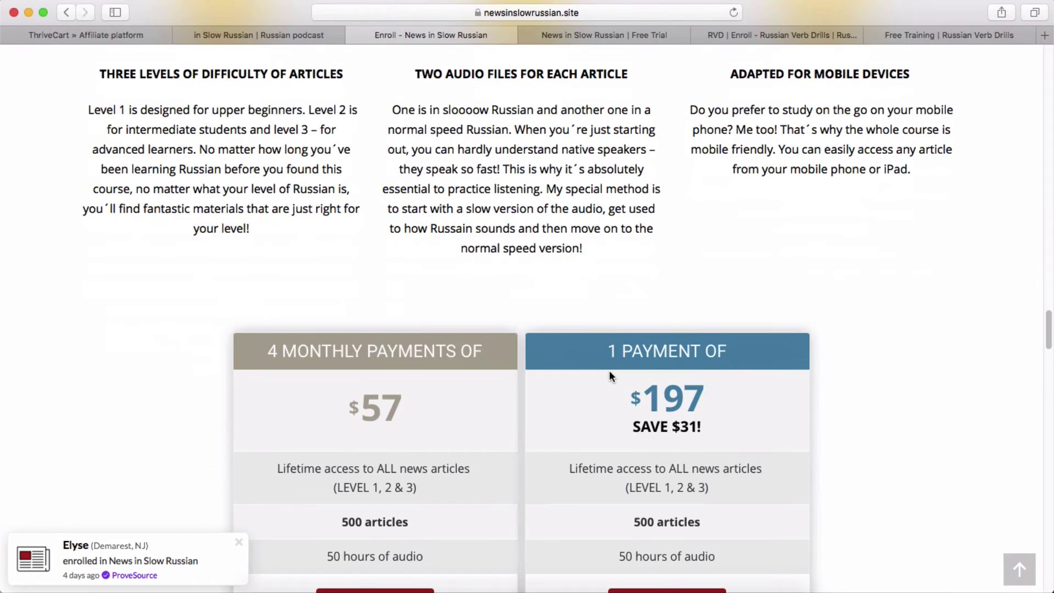
scroll(611, 372, "up", 1)
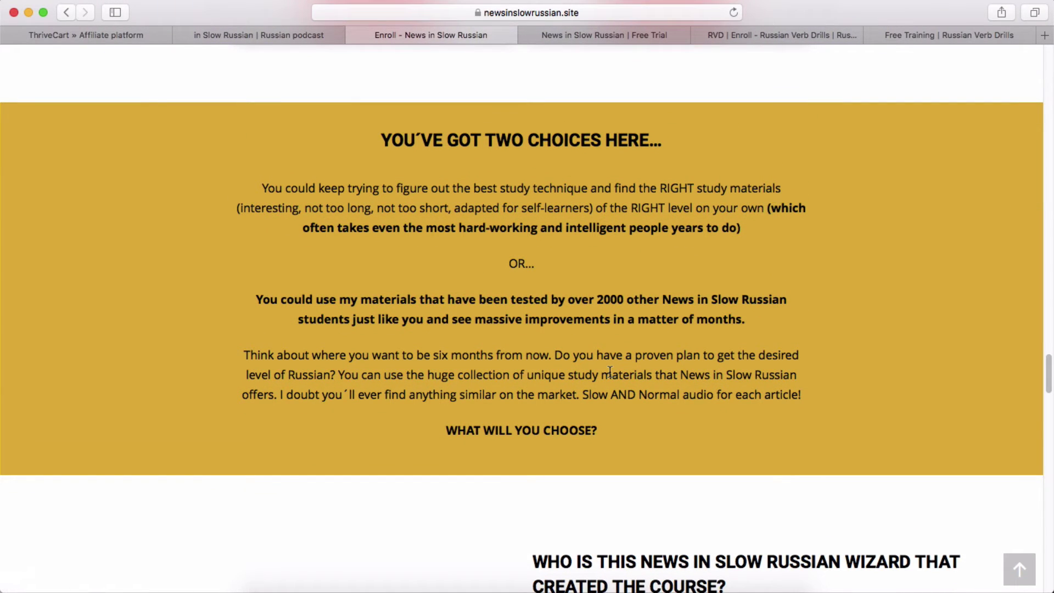
Review the free trial signup form and the top of the podcast home page, and return to the affiliate links
left_click(597, 35)
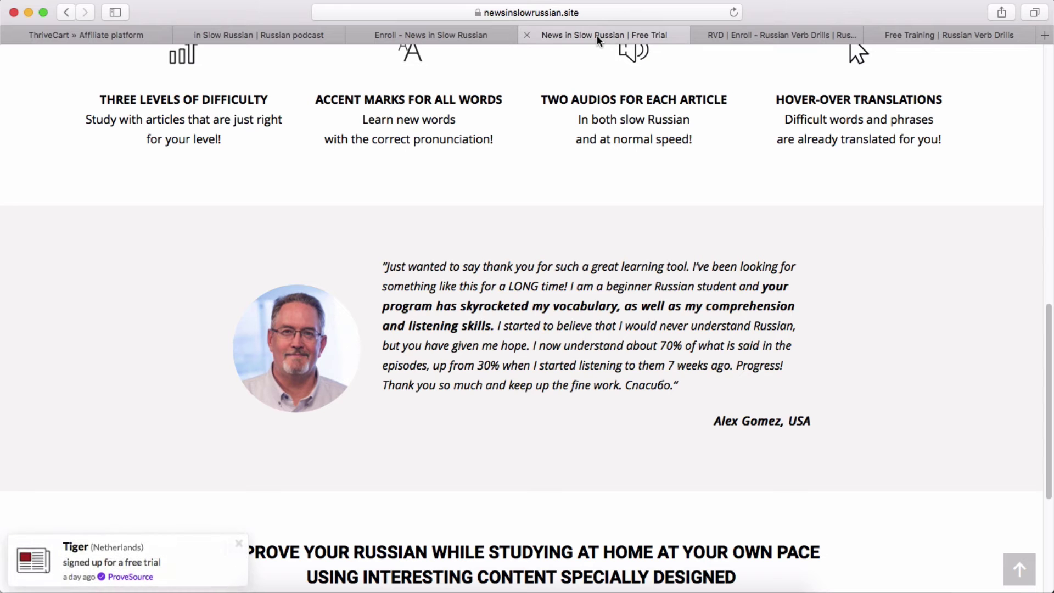
scroll(589, 360, "up", 15)
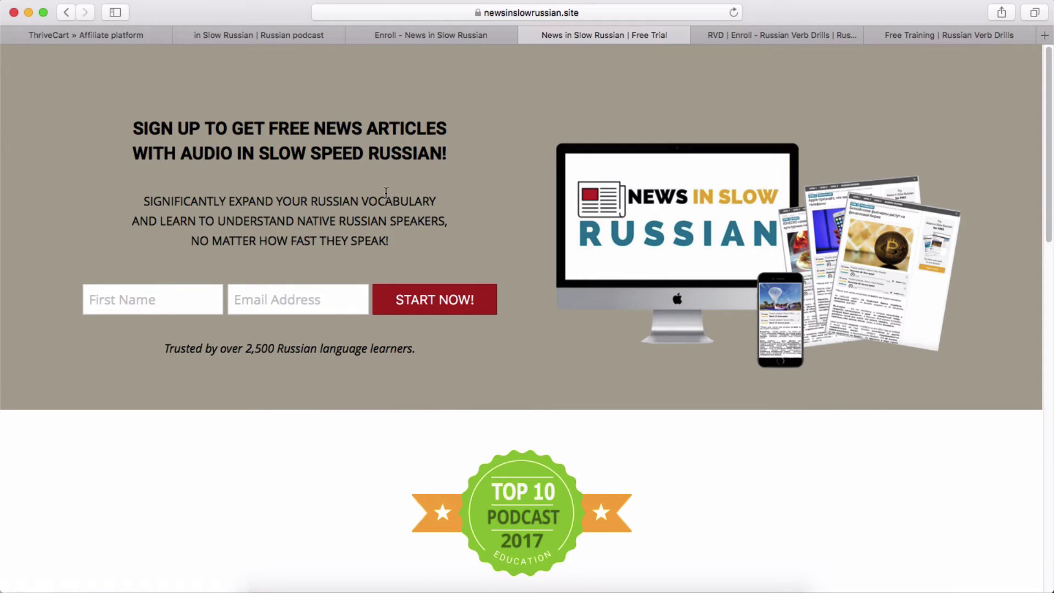
left_click(265, 34)
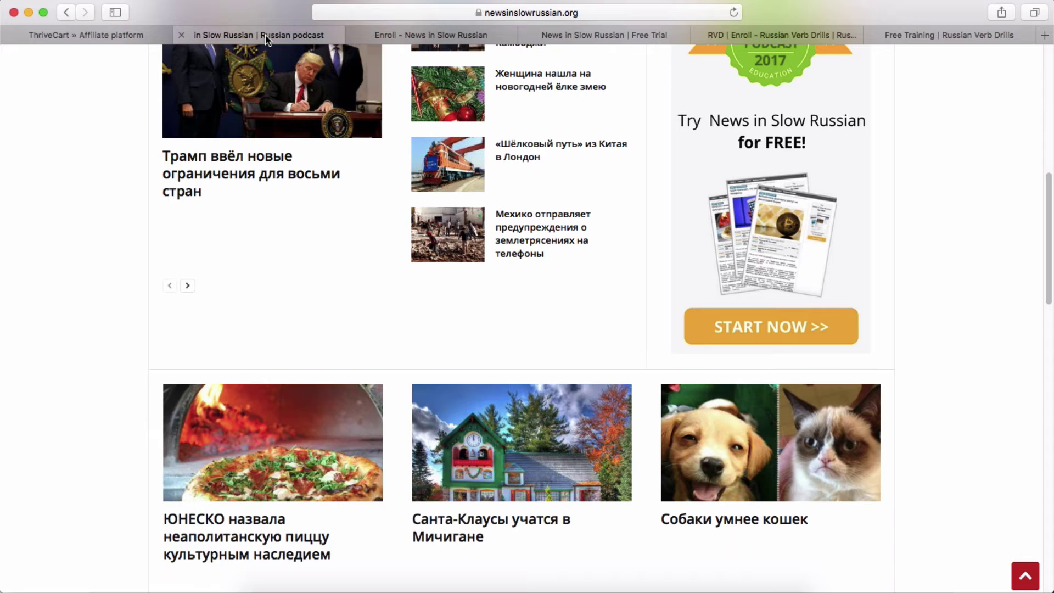
scroll(591, 281, "up", 10)
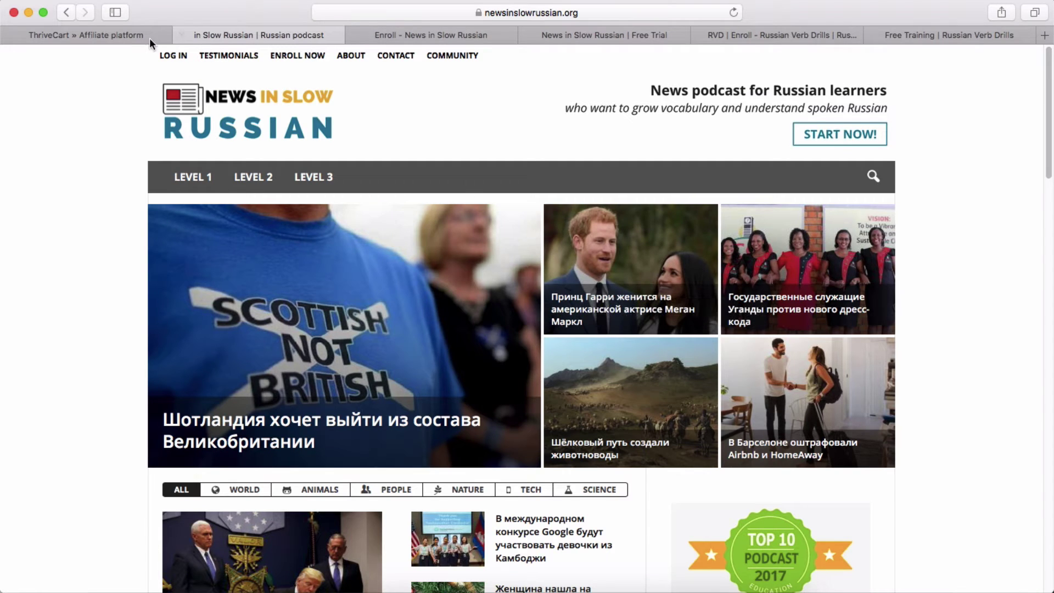
left_click(121, 36)
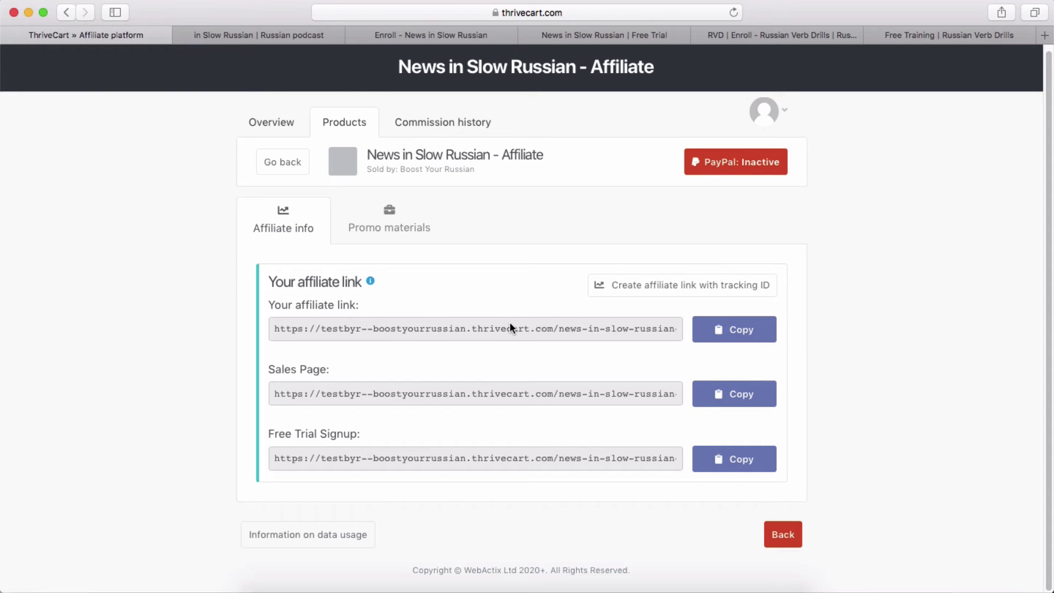
Read the commission details for the News in Slow Russian affiliate link and close them
left_click(371, 283)
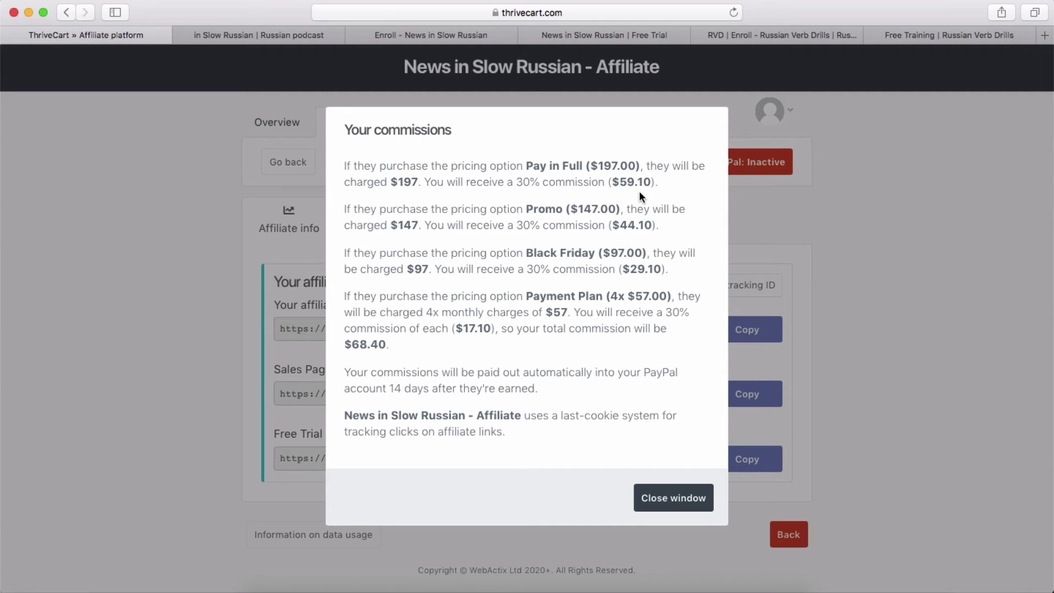
left_click(673, 497)
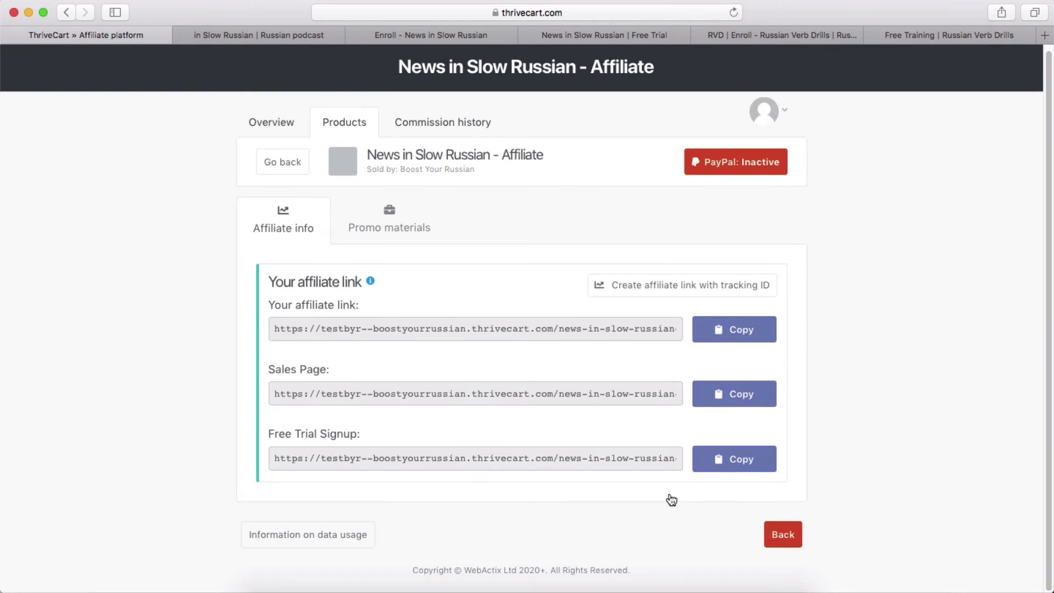
Browse the promotional images offered for News in Slow Russian and return to the first image
left_click(402, 218)
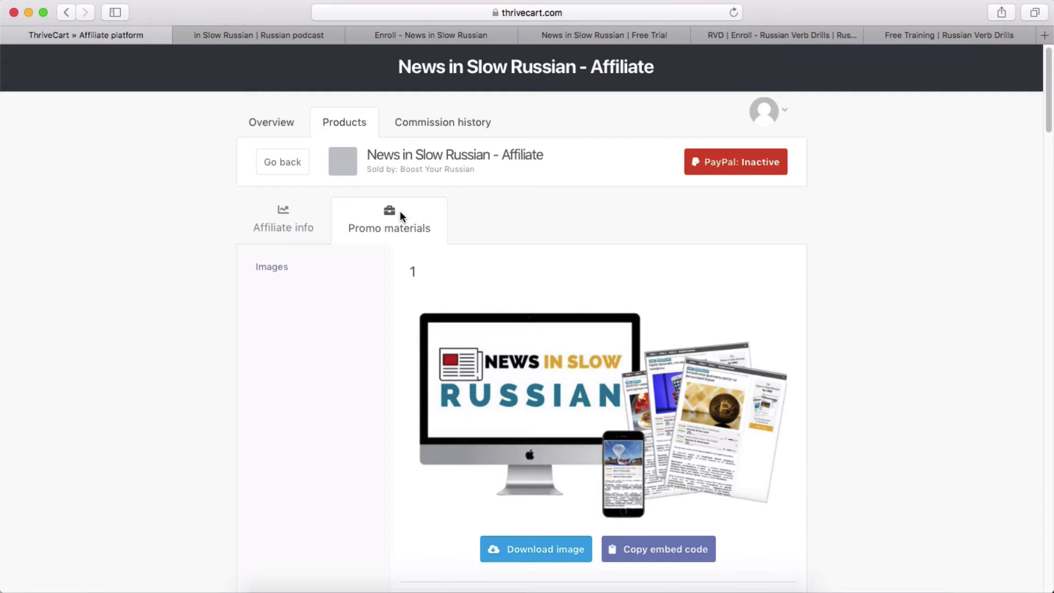
scroll(659, 370, "down", 12)
scroll(660, 374, "down", 14)
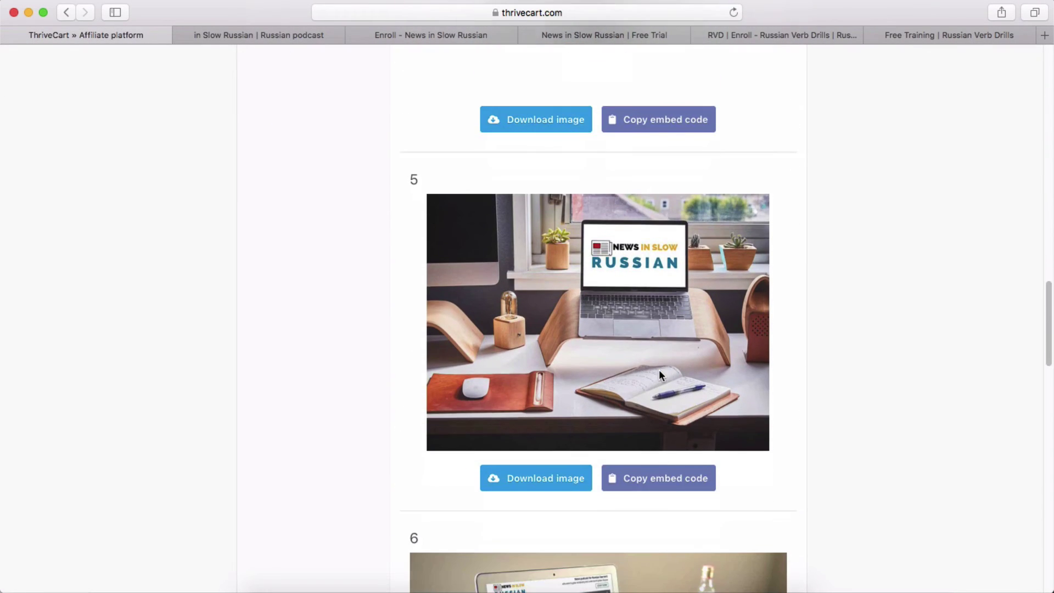
scroll(659, 372, "down", 20)
scroll(661, 376, "down", 2)
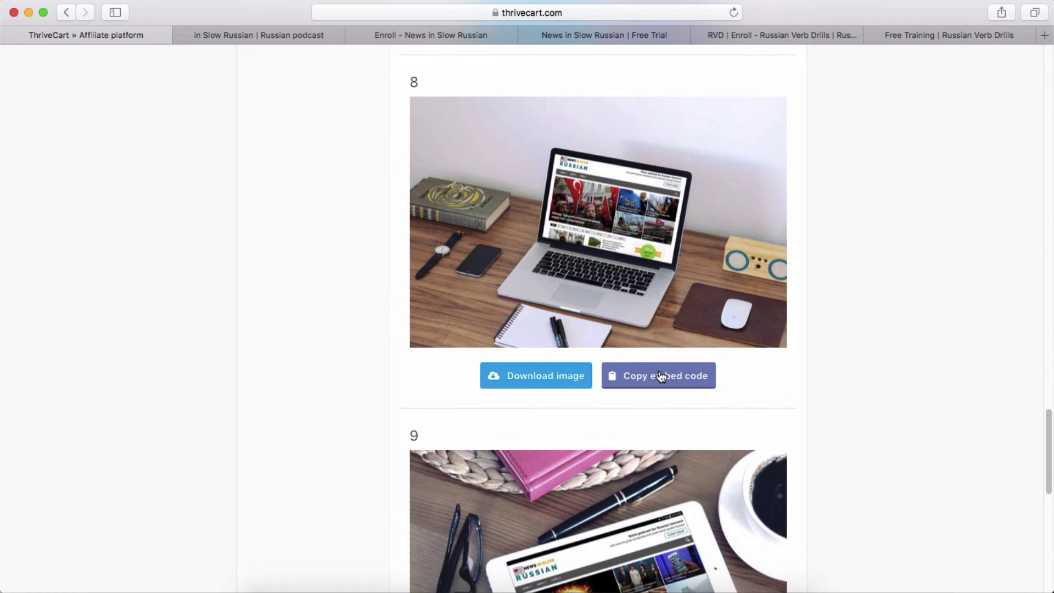
scroll(661, 376, "up", 20)
scroll(661, 376, "up", 15)
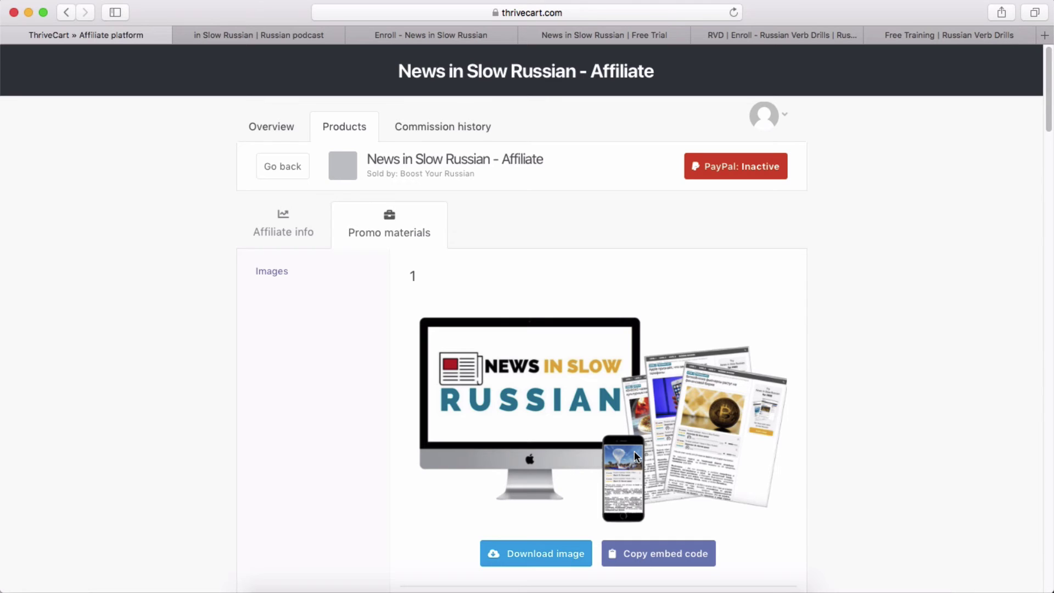
Go back to the Boost Your Russian product list and open the Russian Verb Drills - Affiliate product
left_click(284, 174)
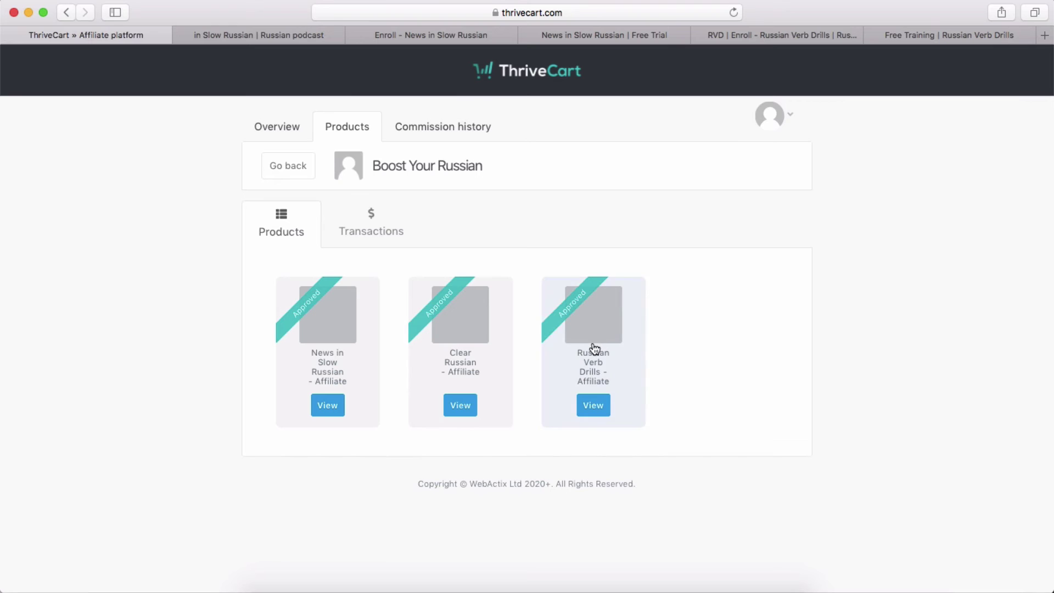
left_click(596, 406)
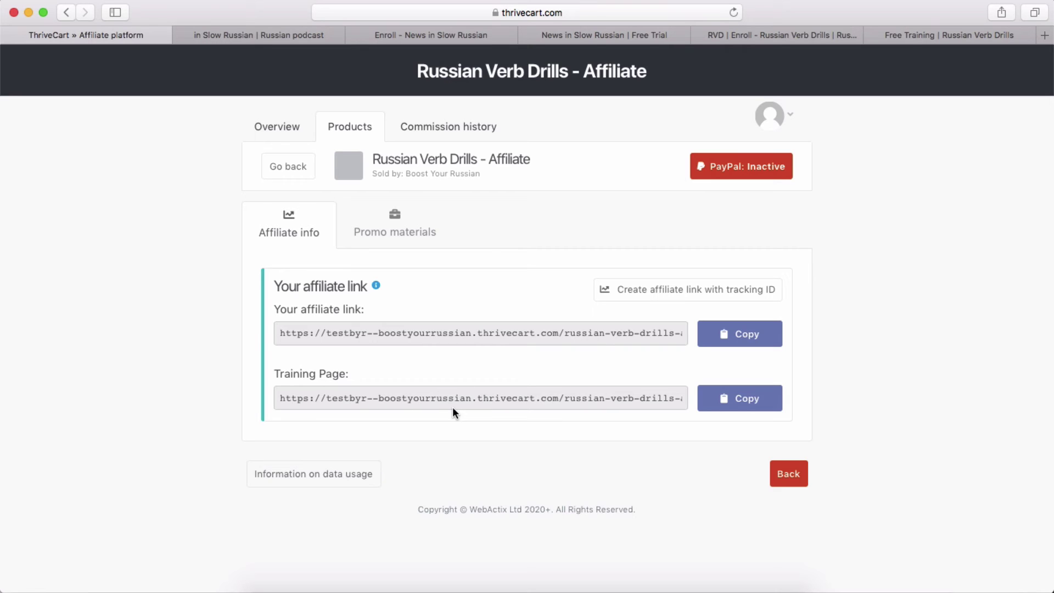
Look through the Russian Verb Drills enrollment page, including the course introduction and verb form explanation
left_click(795, 32)
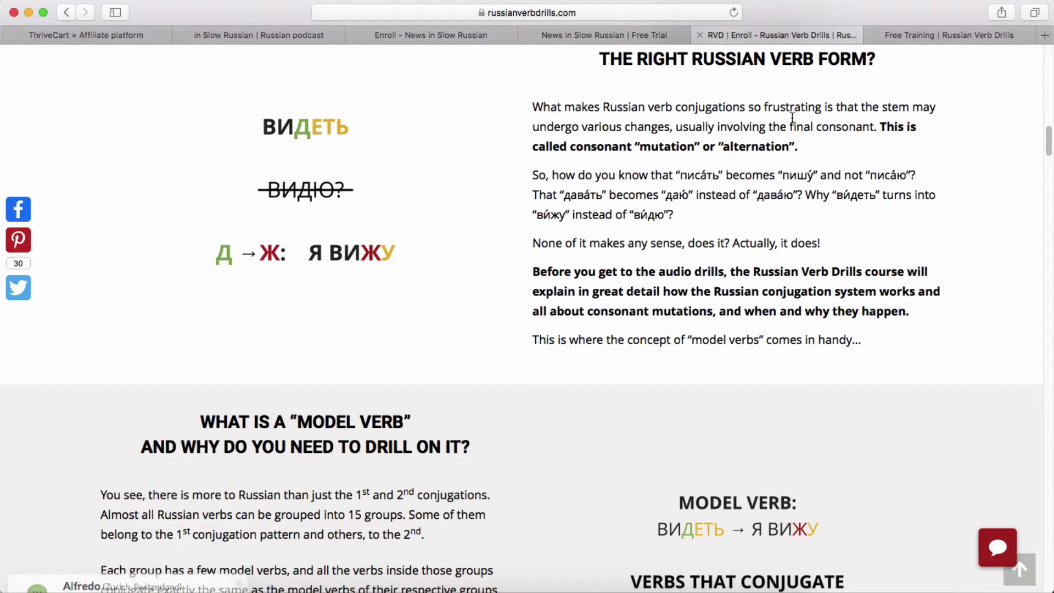
scroll(792, 171, "down", 10)
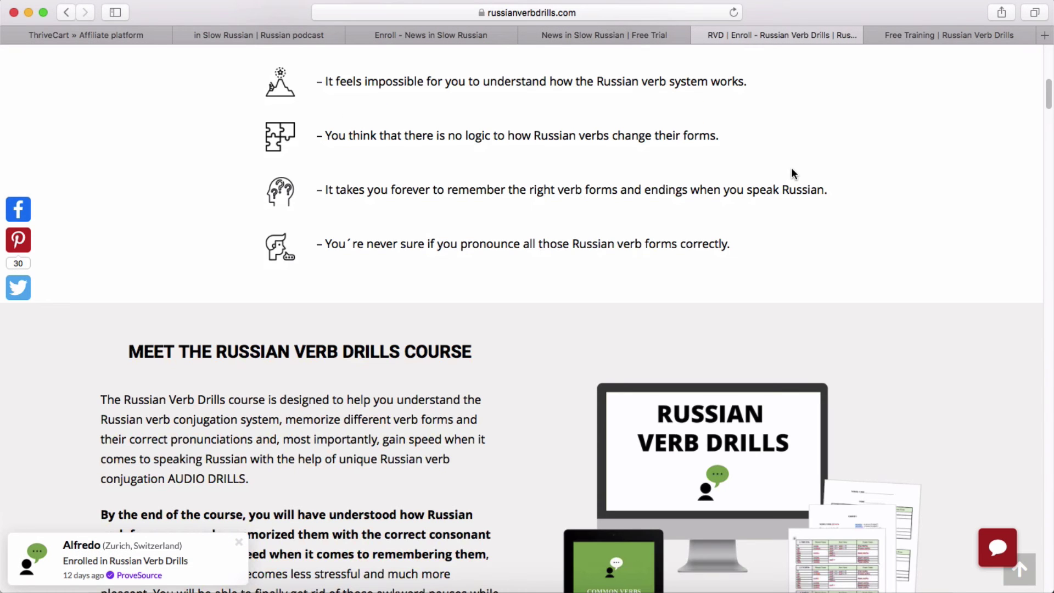
scroll(792, 169, "down", 7)
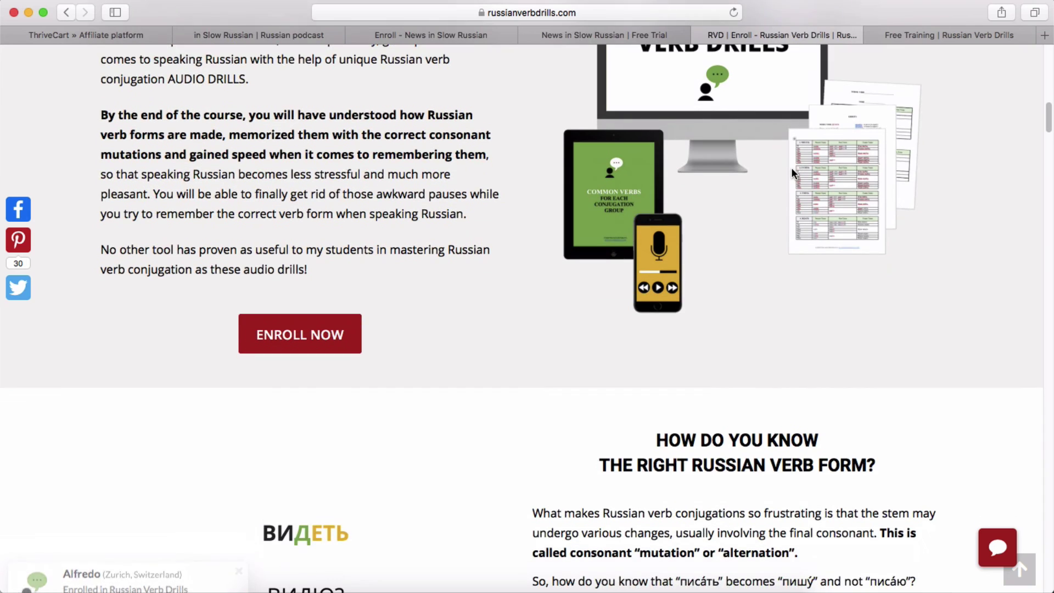
scroll(791, 171, "down", 3)
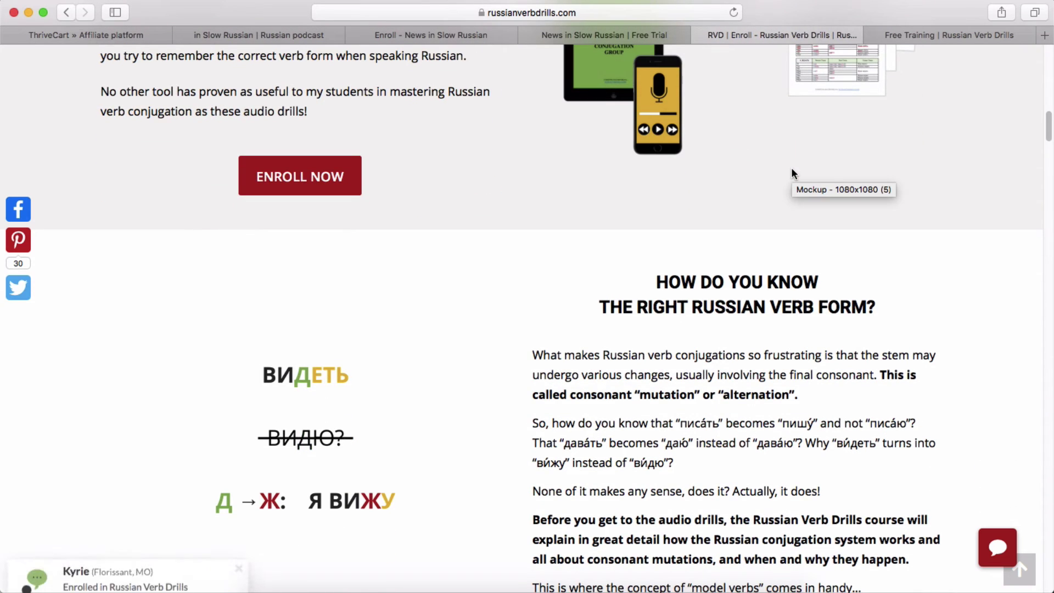
Look through the Russian Verb Drills free training page, from its headline to the overview of what learners will cover
left_click(924, 35)
scroll(554, 256, "up", 20)
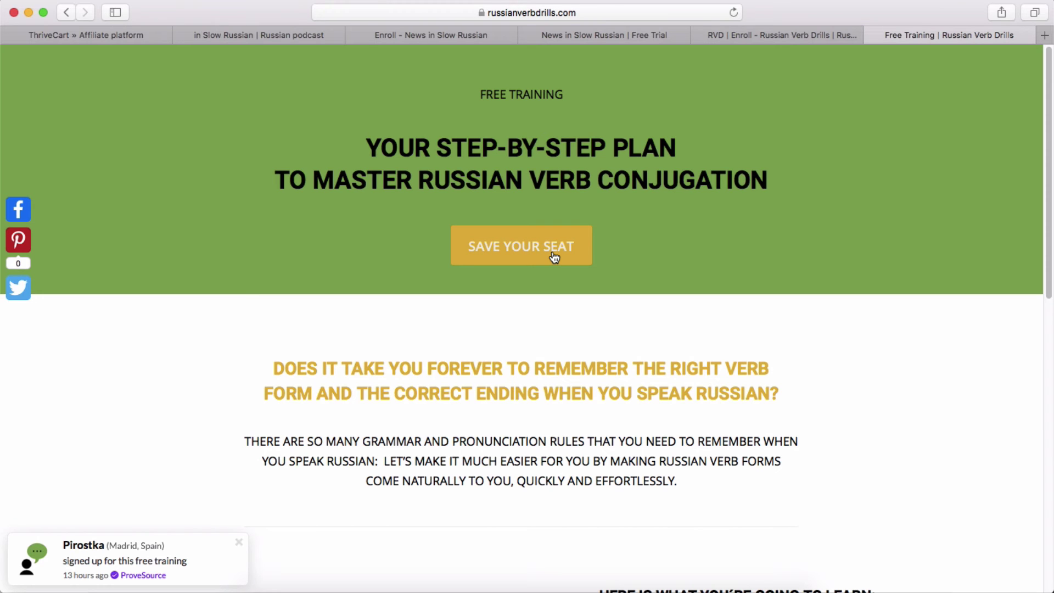
scroll(553, 256, "down", 3)
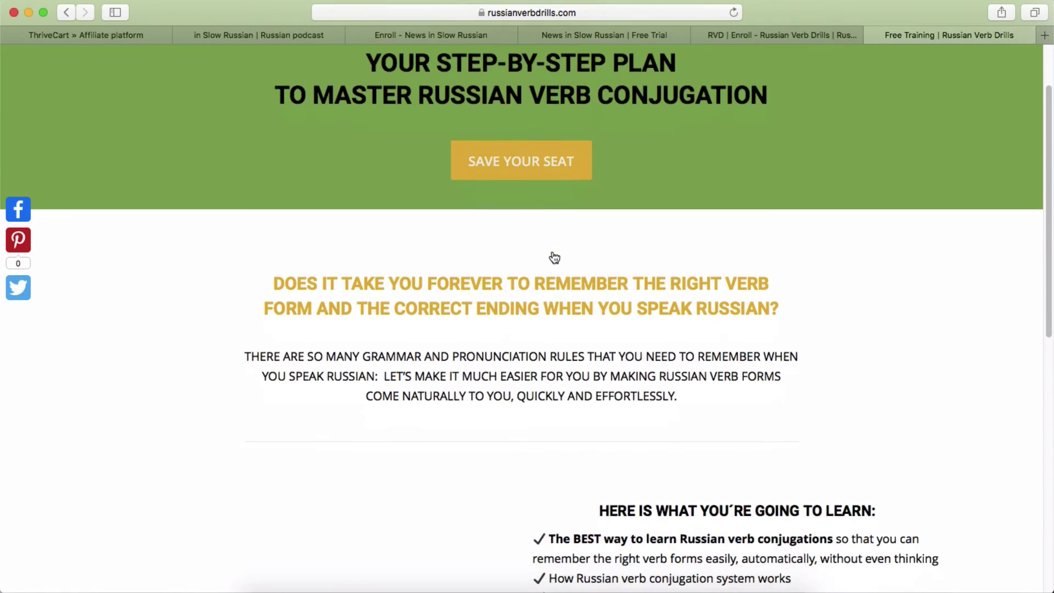
scroll(552, 255, "down", 2)
scroll(552, 255, "up", 5)
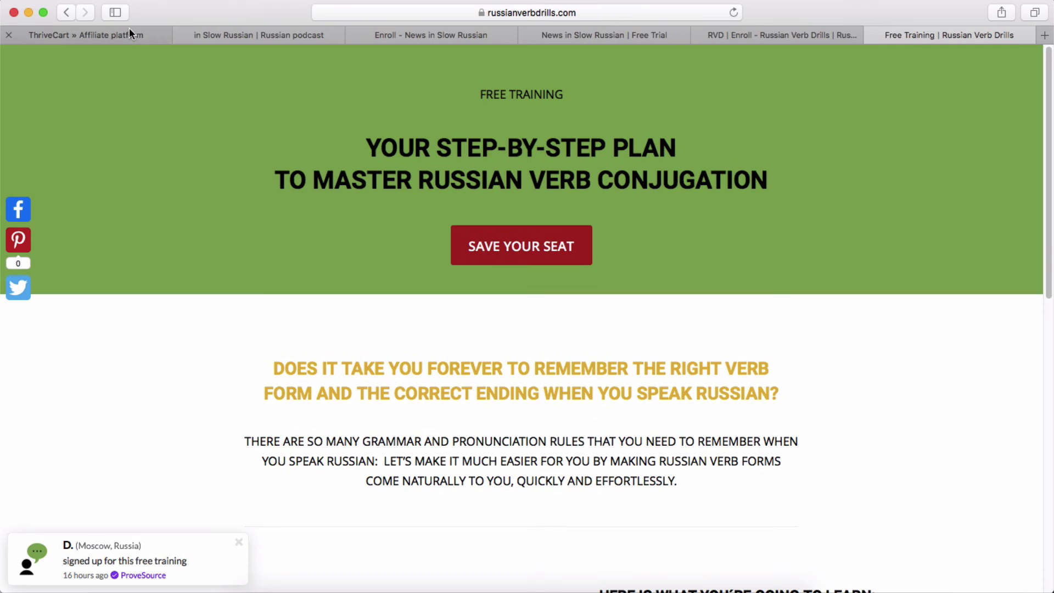
Return to the ThriveCart affiliate platform, read the commission details for the Russian Verb Drills affiliate link and close them
left_click(129, 34)
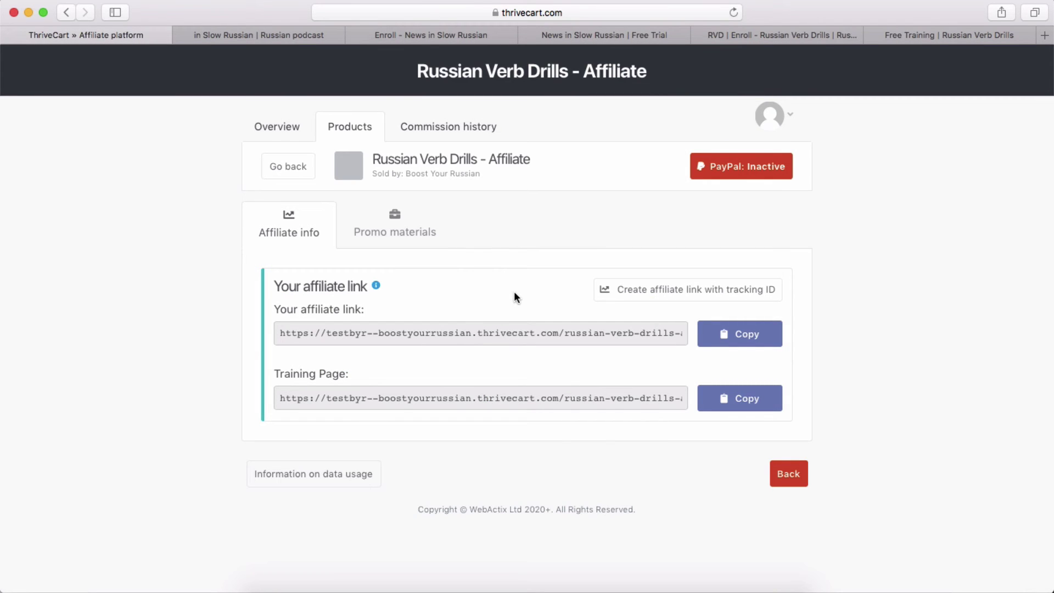
left_click(376, 286)
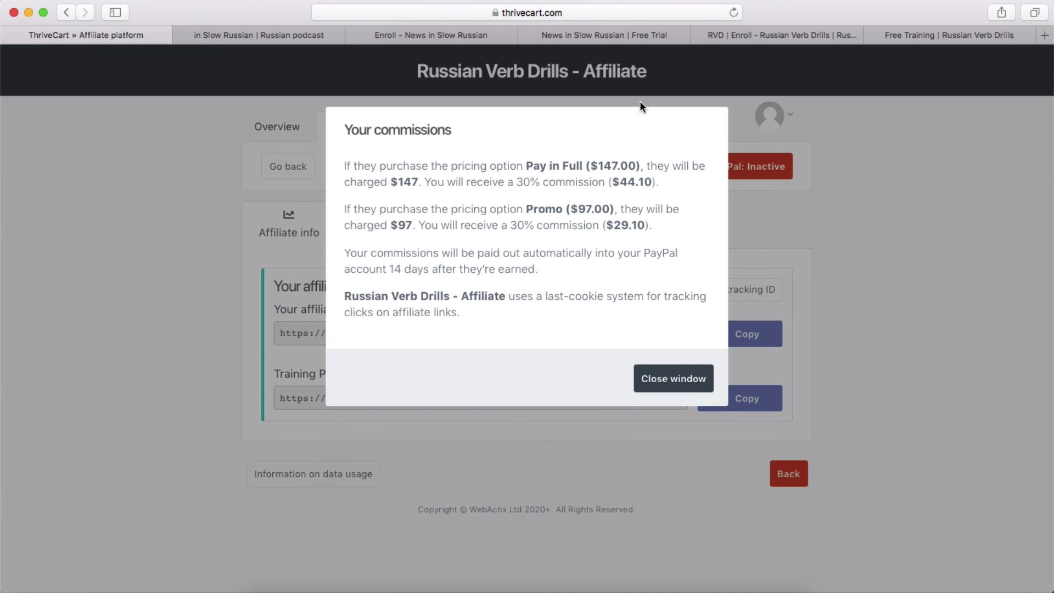
left_click(681, 381)
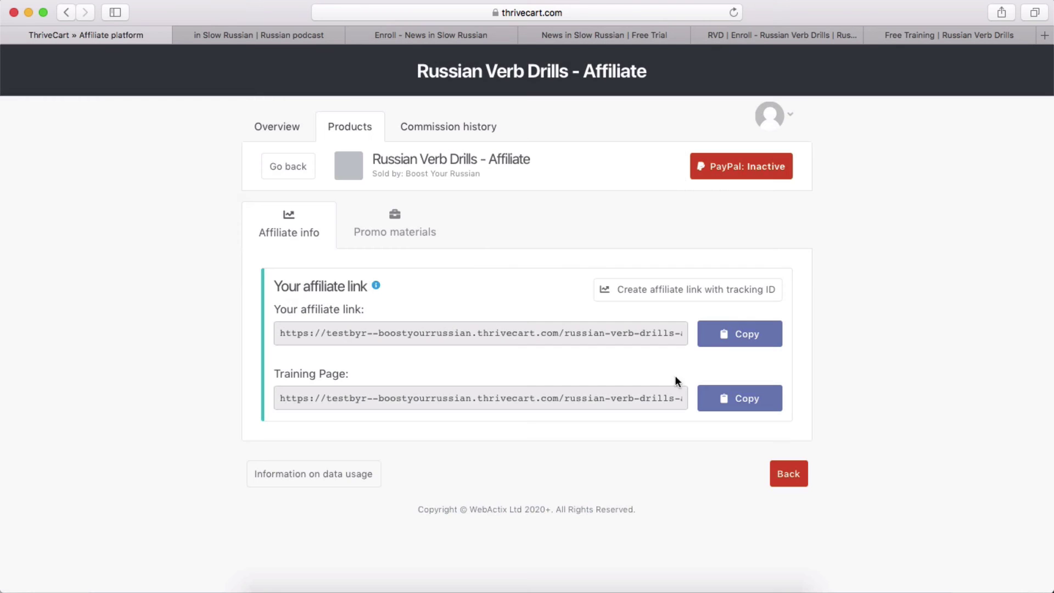
Browse the promotional images offered for Russian Verb Drills and return to the first image
left_click(407, 236)
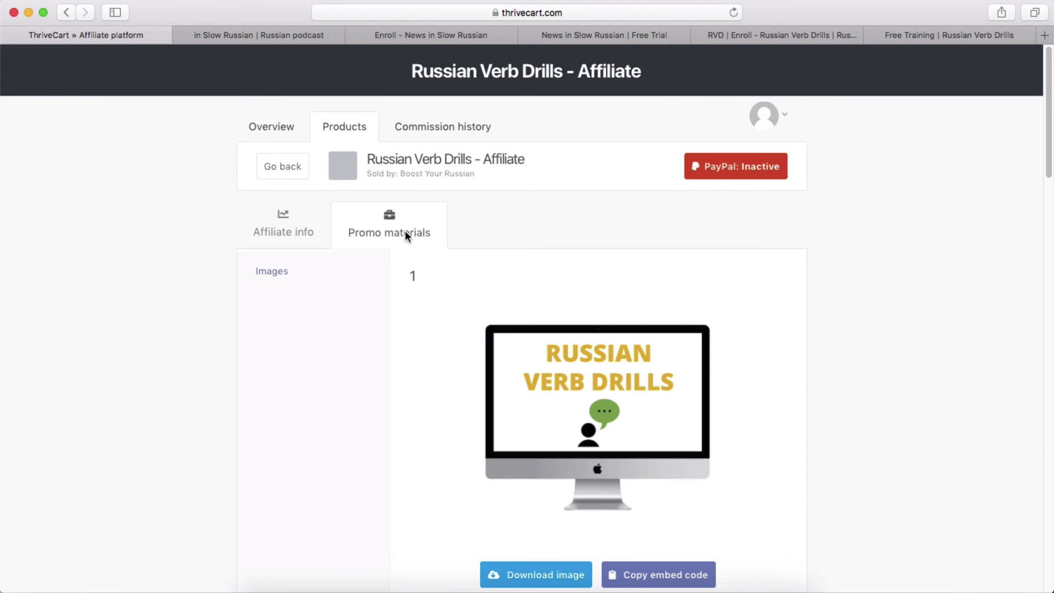
scroll(546, 397, "down", 20)
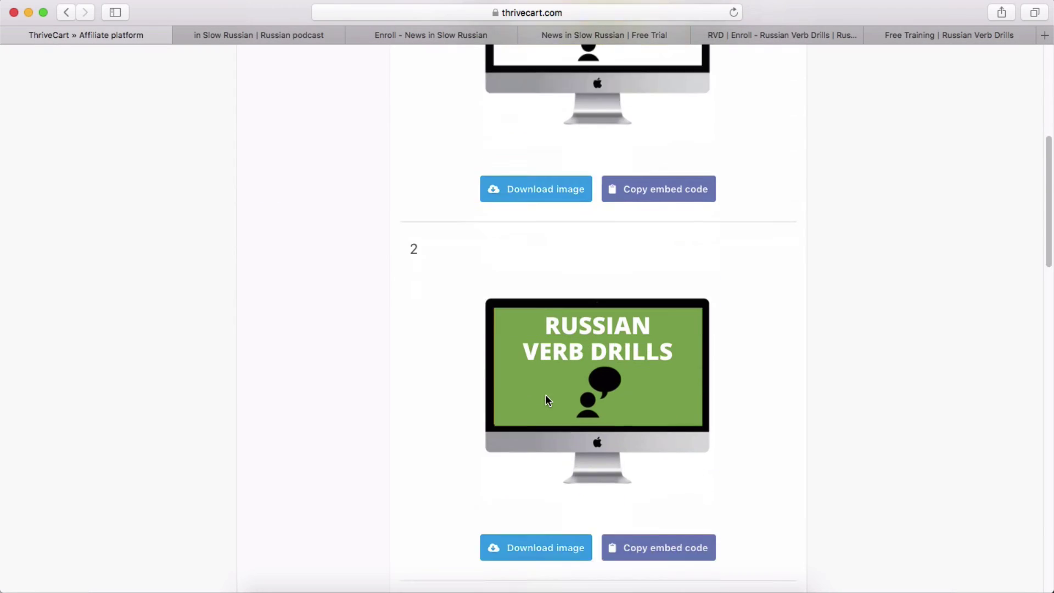
scroll(545, 394, "down", 10)
scroll(545, 394, "up", 20)
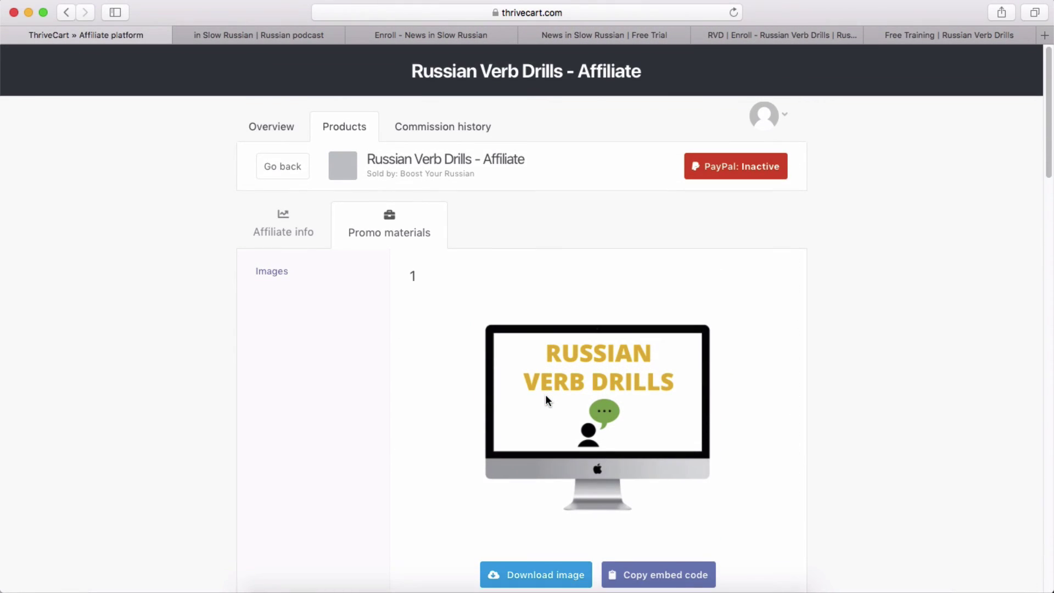
Go back to the Boost Your Russian product list and review the vendor's transaction statistics for today
left_click(278, 175)
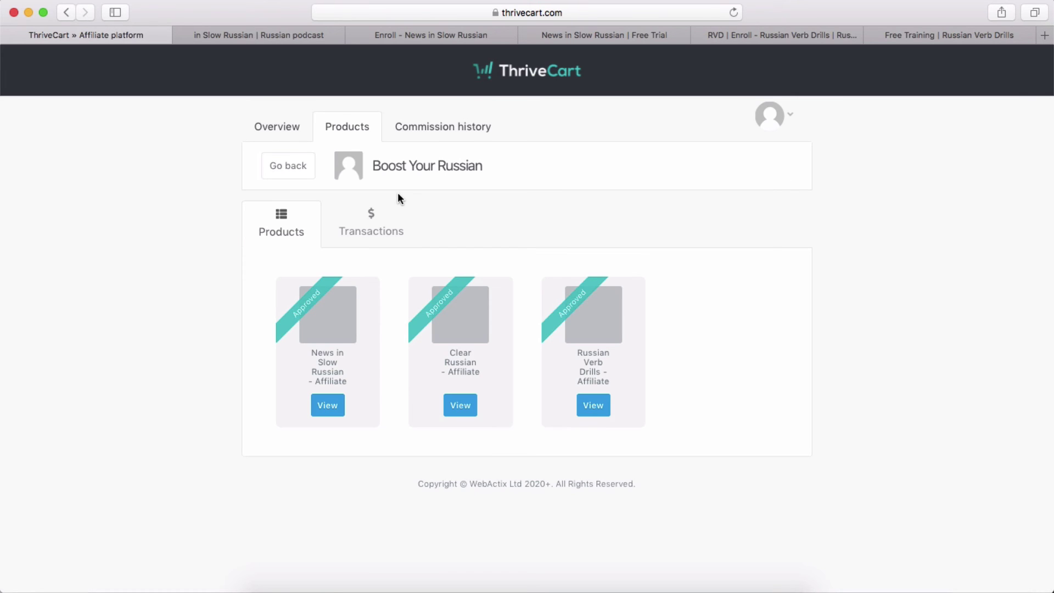
left_click(381, 235)
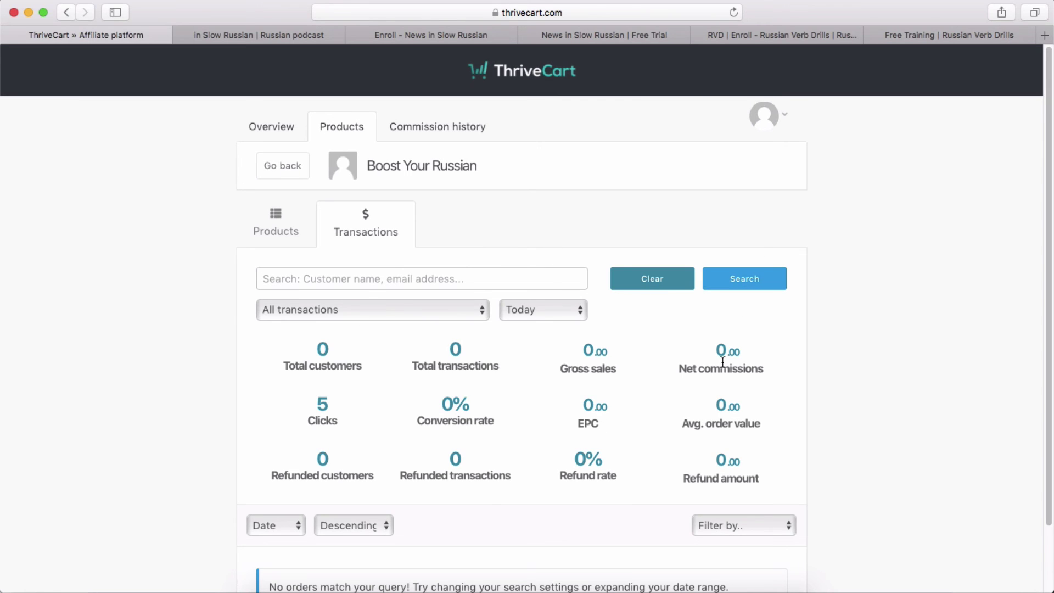
scroll(722, 362, "down", 3)
scroll(624, 271, "up", 4)
Check the commission history and the affiliate dashboard overview, ending on the Boost Your Russian product list
left_click(455, 134)
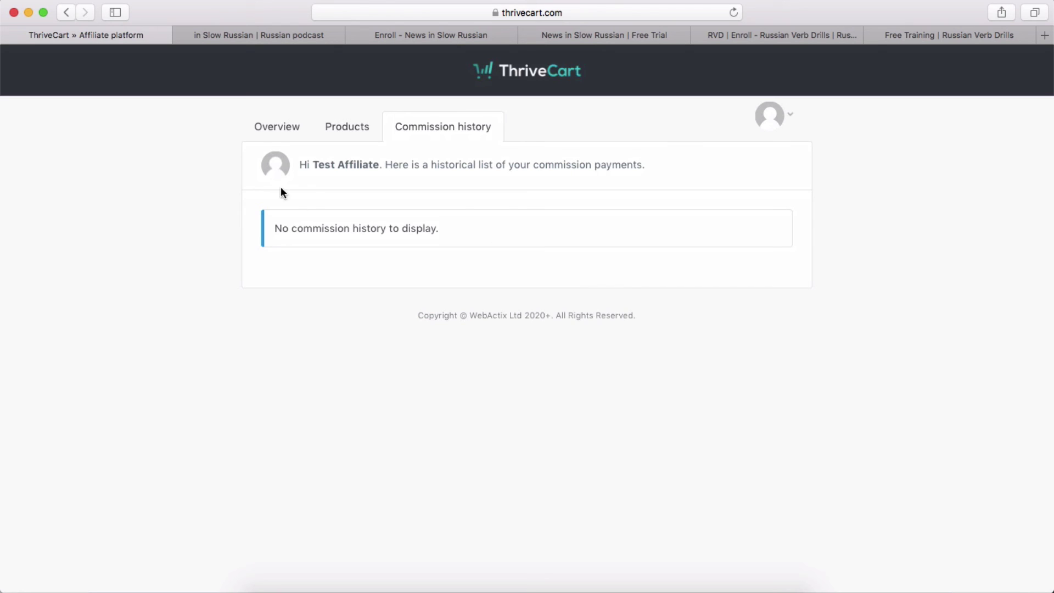
left_click(272, 129)
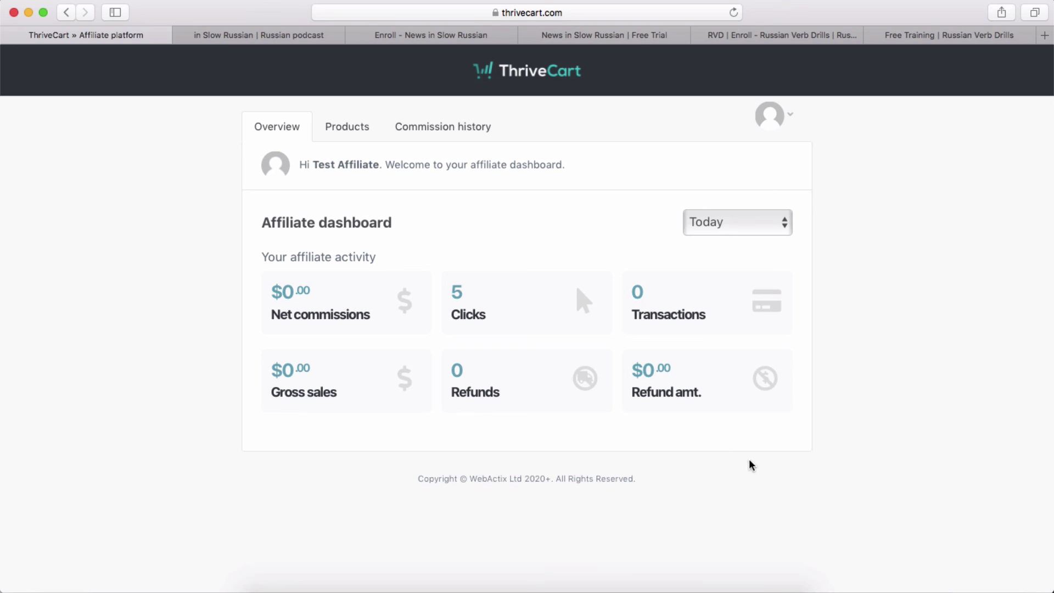
left_click(335, 131)
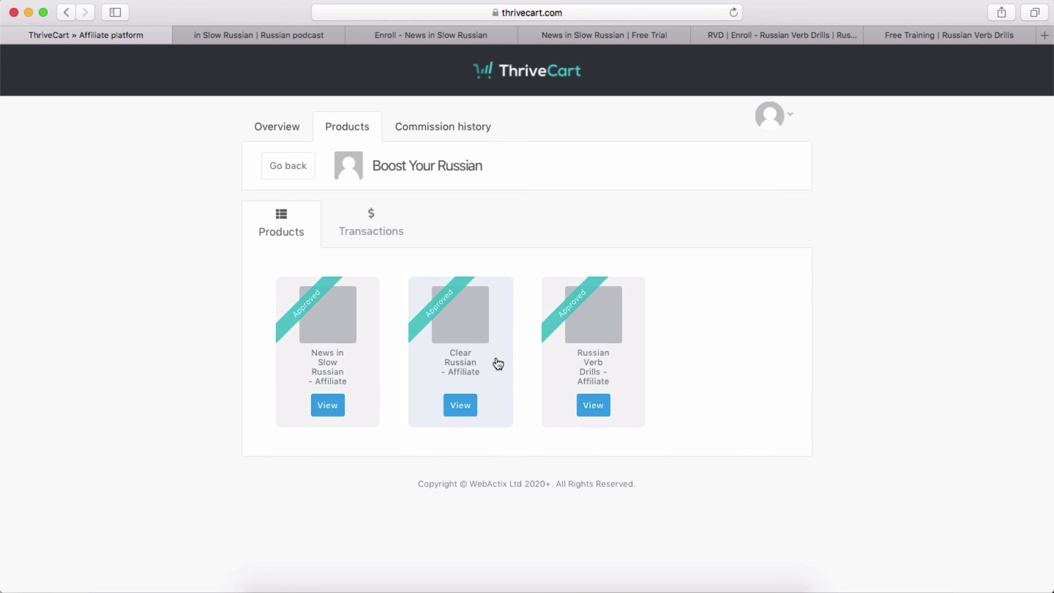